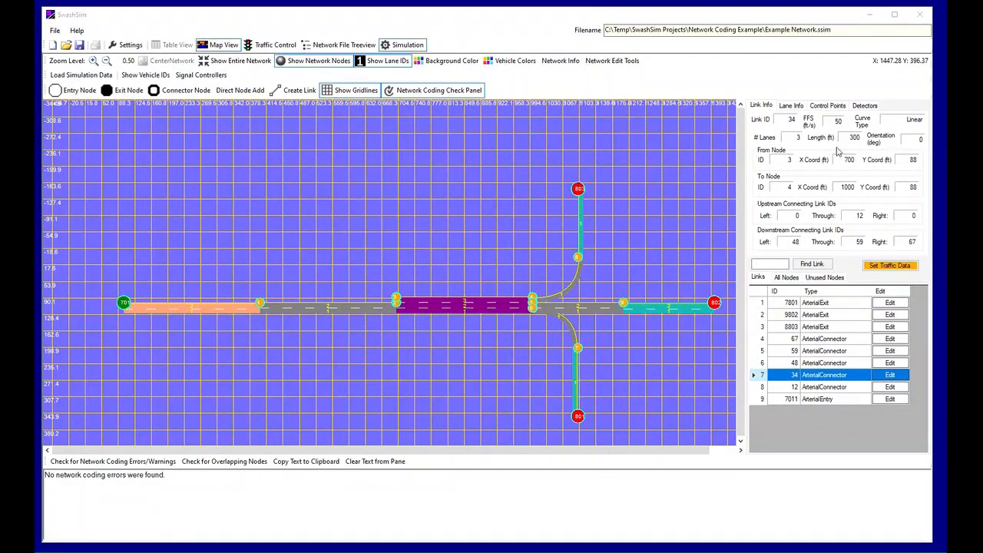
Open the simulation controls and set a single-scenario run with a 300 s warm-up time and a 900 s simulation duration
click(405, 46)
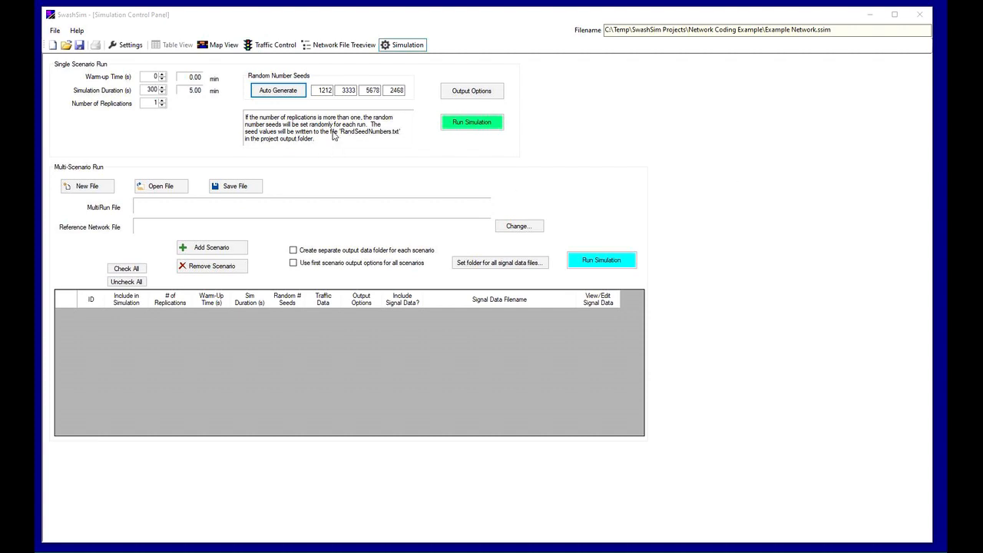
click(150, 76)
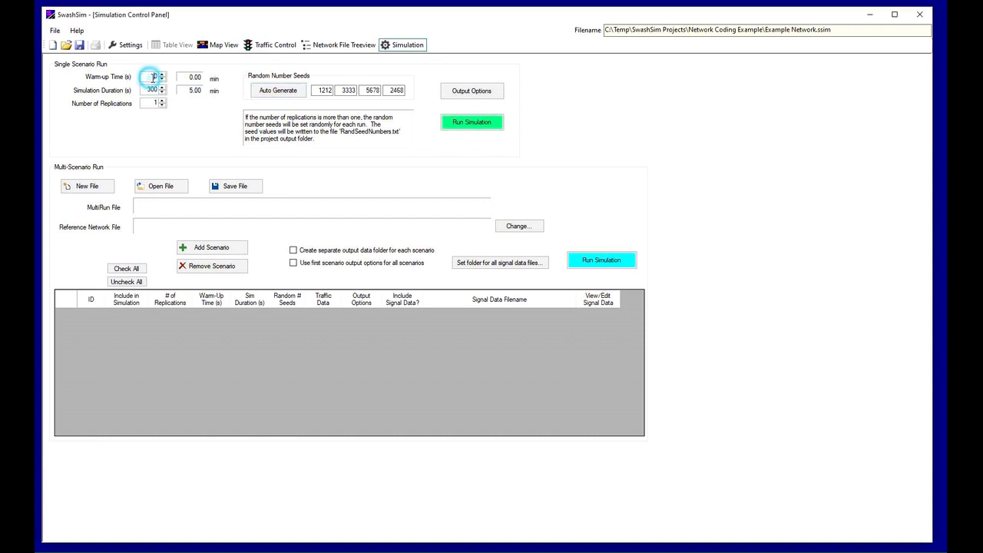
text(300)
key(Delete)
key(Return)
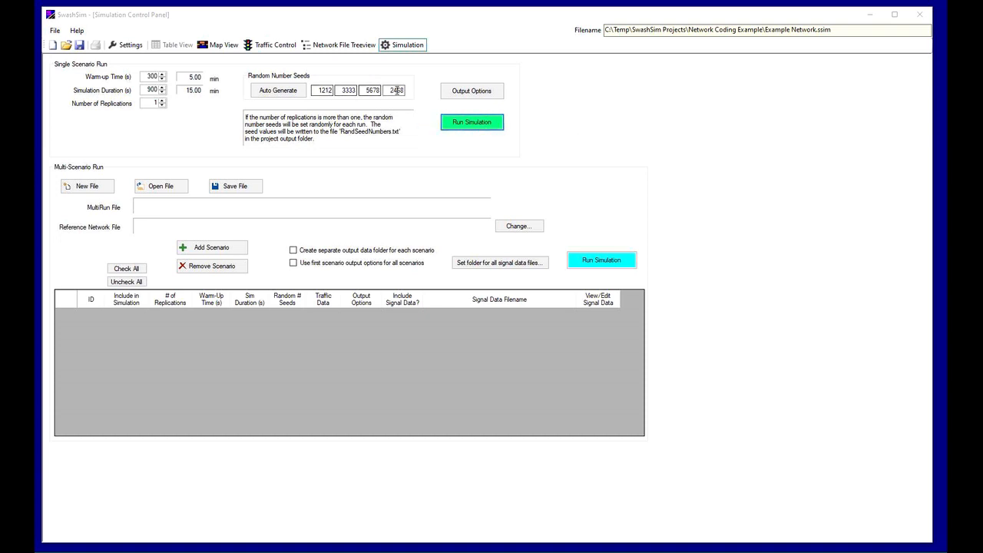
Auto-generate a new set of random number seeds for the single-scenario run, repeating the generation several times
click(299, 93)
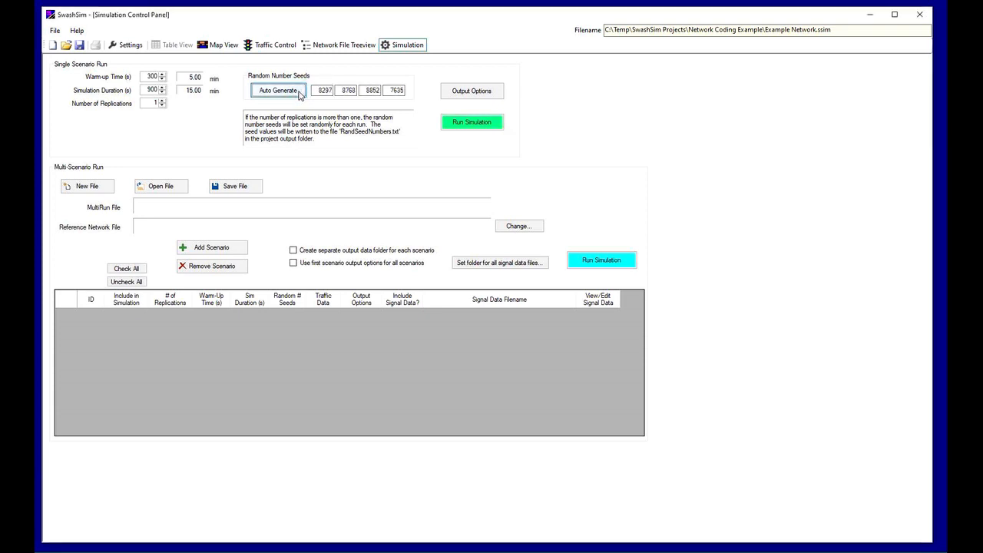
click(299, 93)
click(298, 93)
click(299, 93)
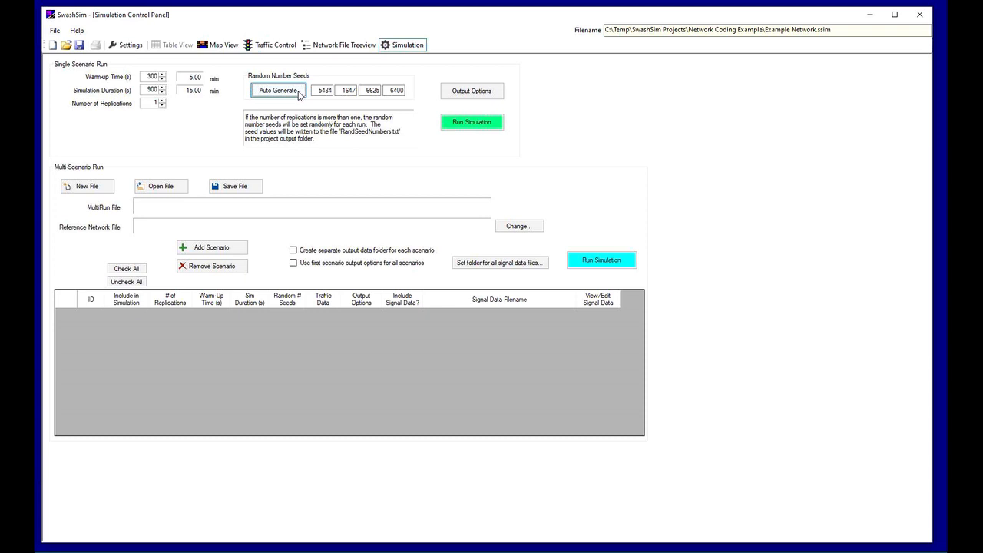
click(299, 92)
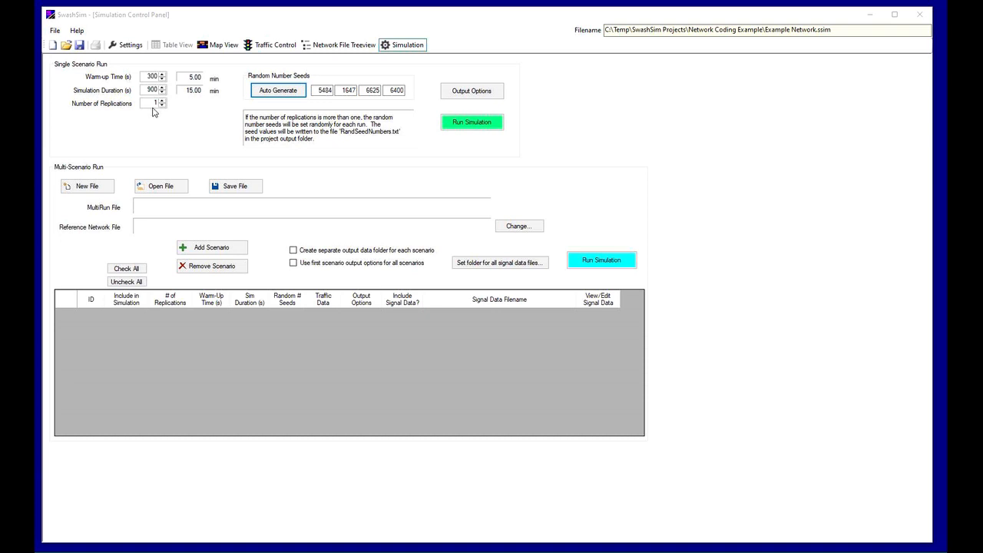
Try raising the number of replications above 1, and restore it to 1
click(163, 100)
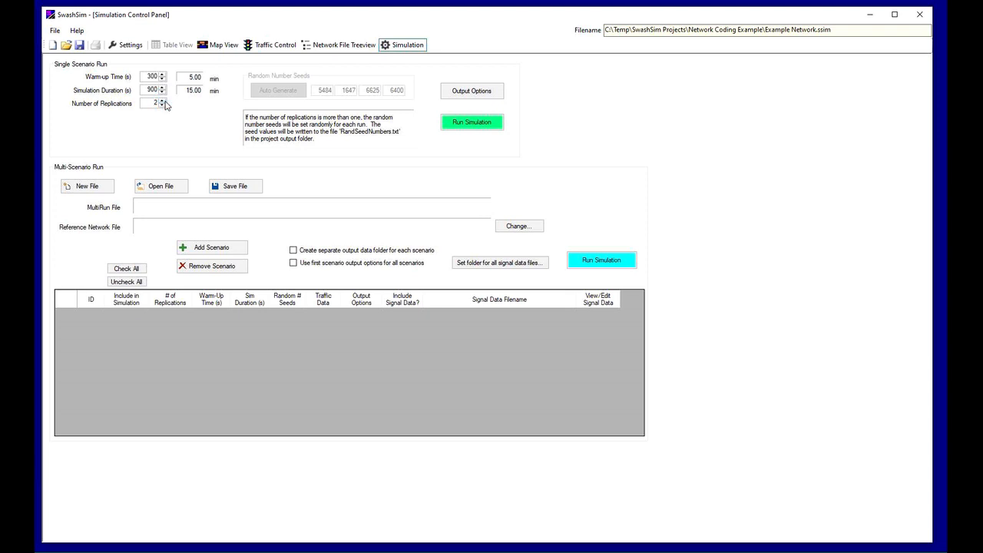
click(163, 100)
click(162, 105)
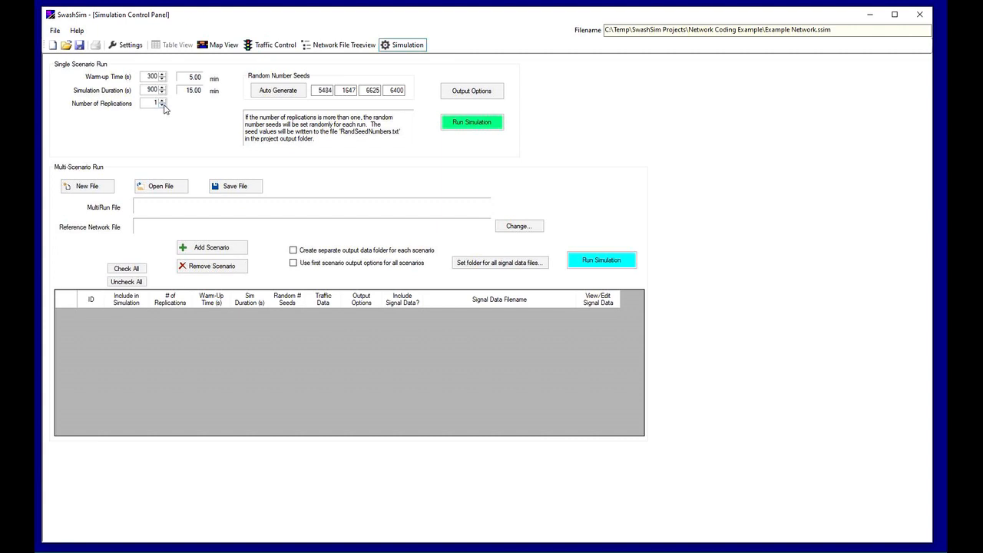
Review the output data options, including Link Performance Measure Data, and the output data folder in the project properties
click(484, 100)
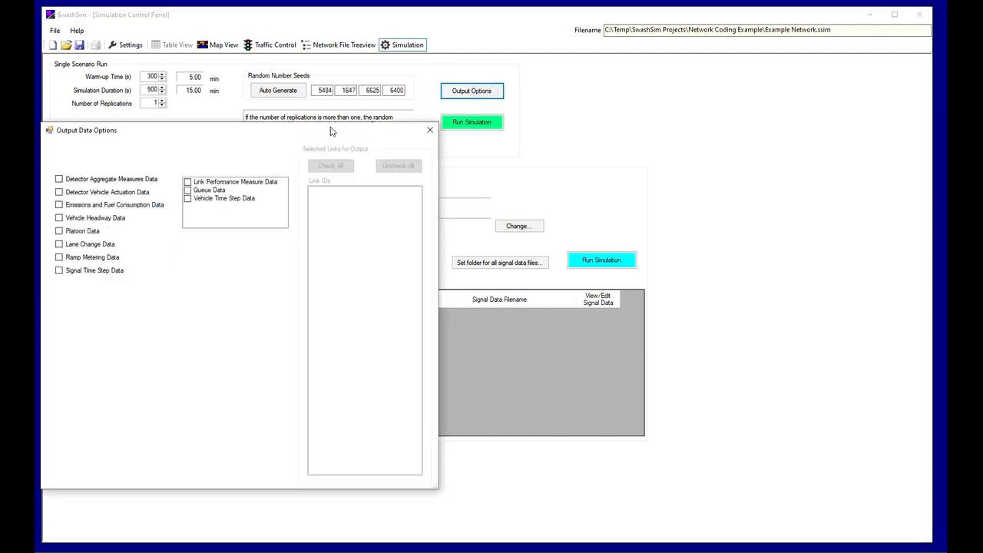
drag(331, 132, 378, 115)
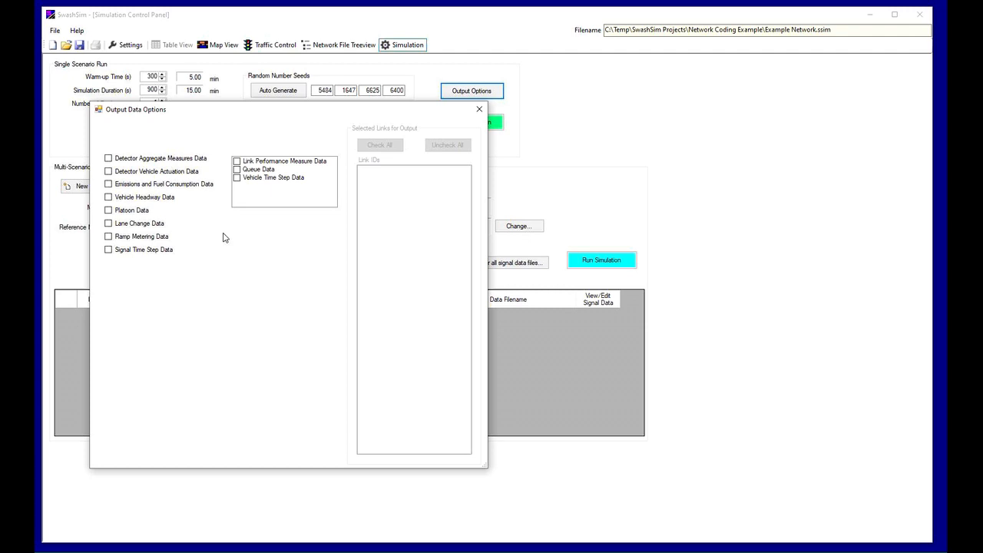
click(237, 165)
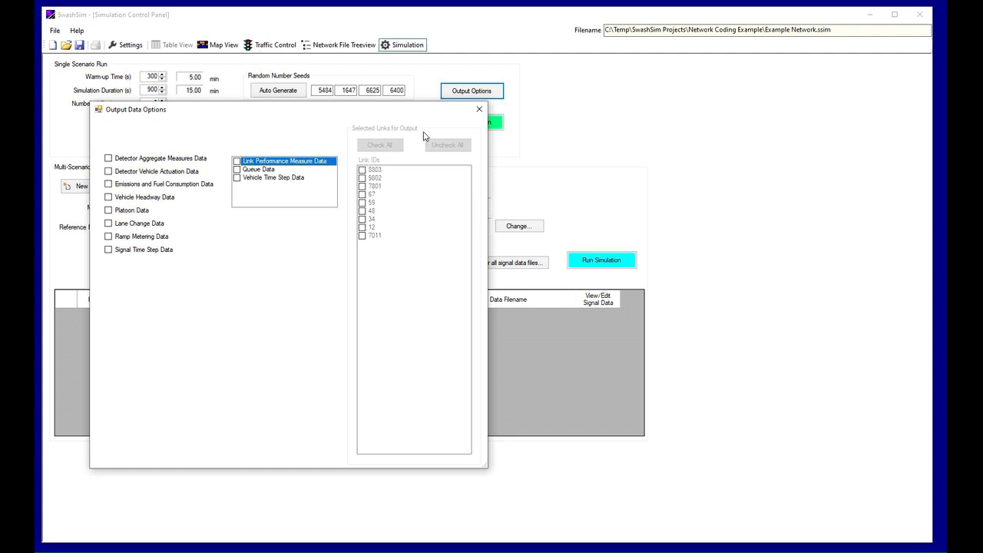
click(479, 109)
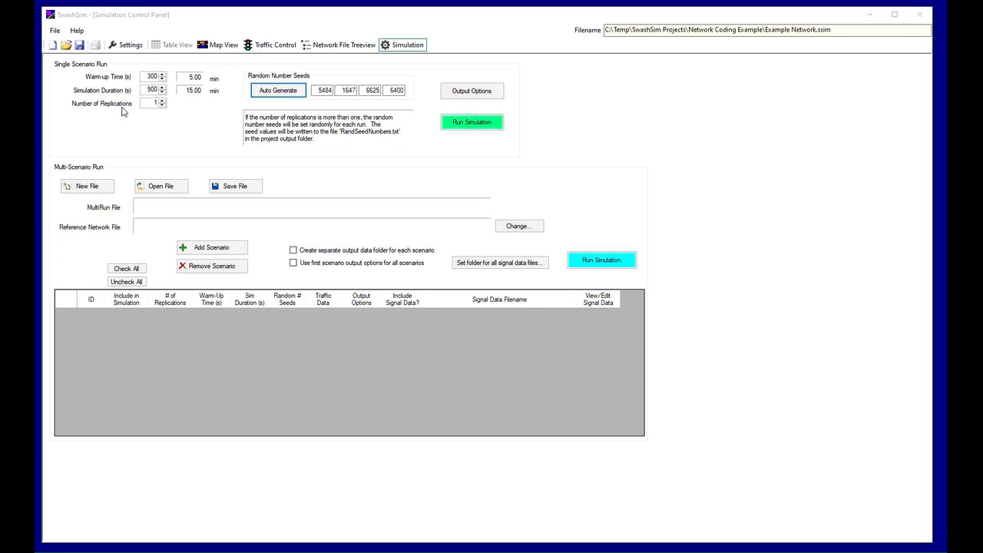
click(124, 49)
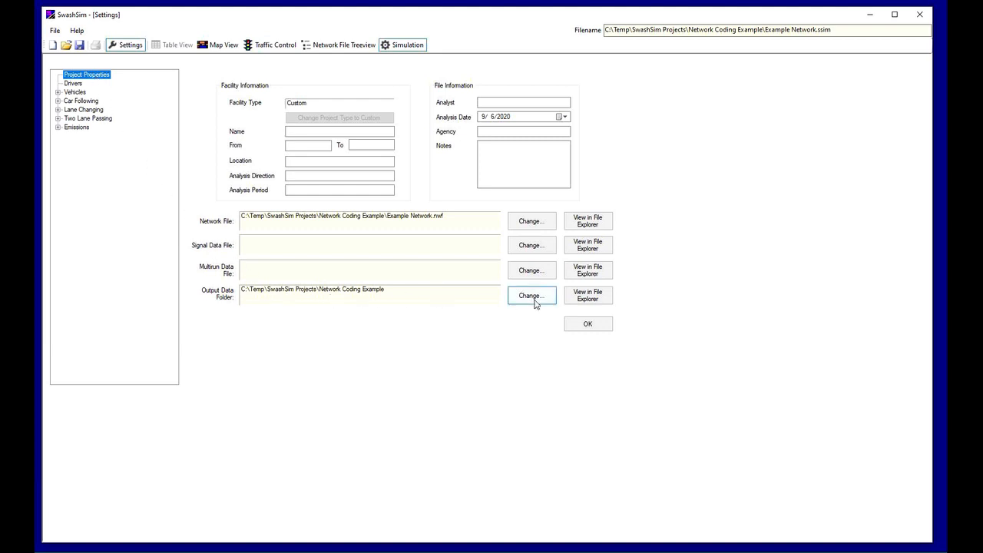
click(413, 45)
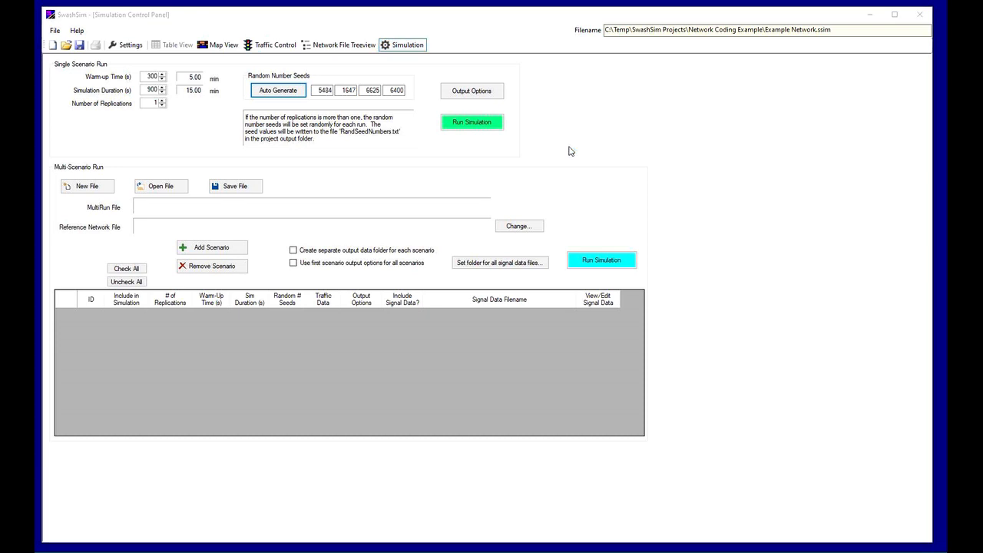
Run the single-scenario simulation and close its progress window once the run completes
click(477, 124)
drag(230, 20, 453, 111)
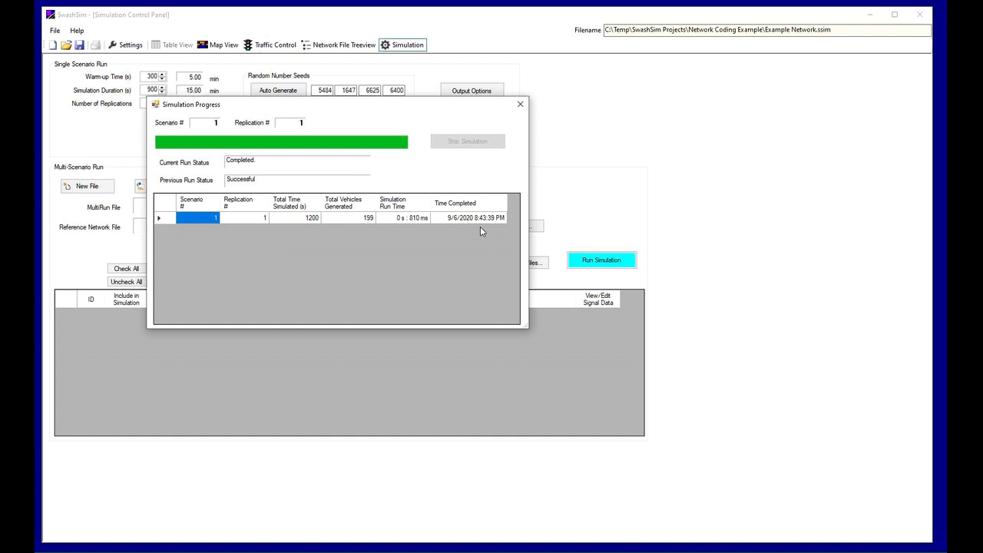
click(527, 106)
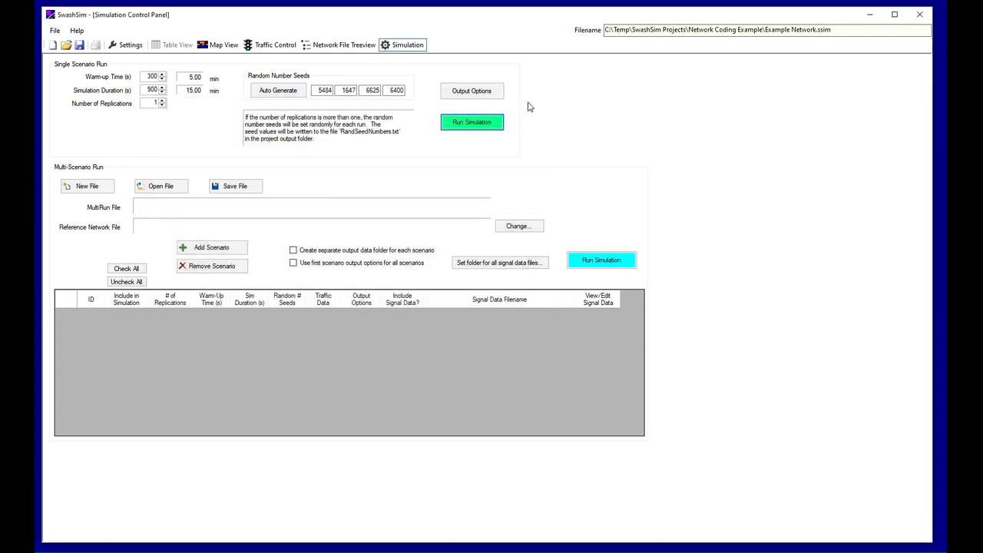
Show the network map with the gridlines turned off, and close the network edit tools
click(217, 48)
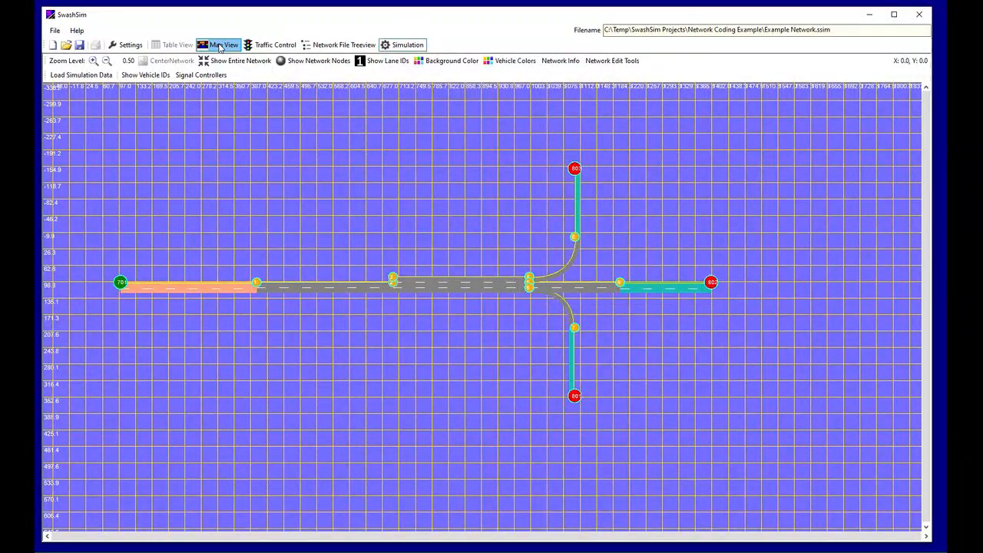
click(307, 67)
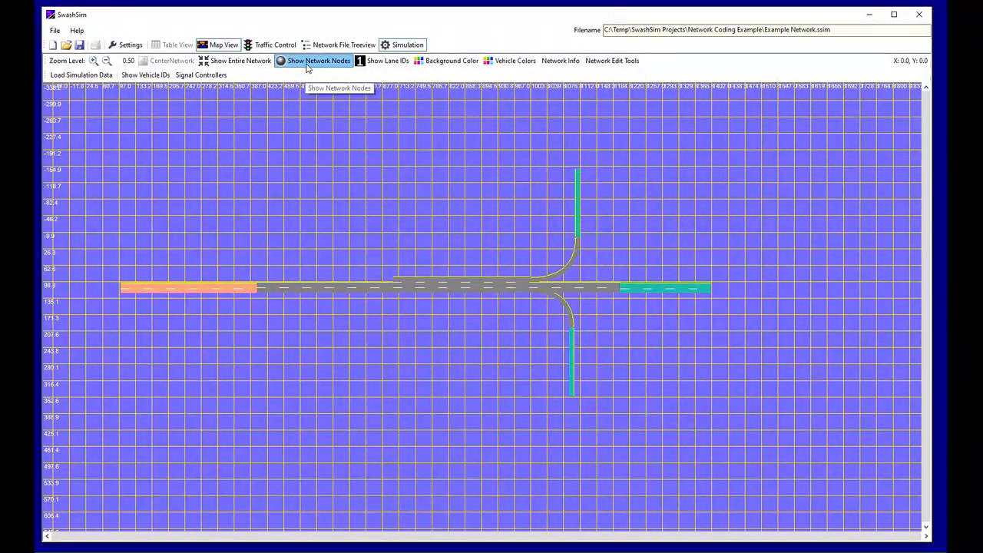
click(306, 67)
click(307, 68)
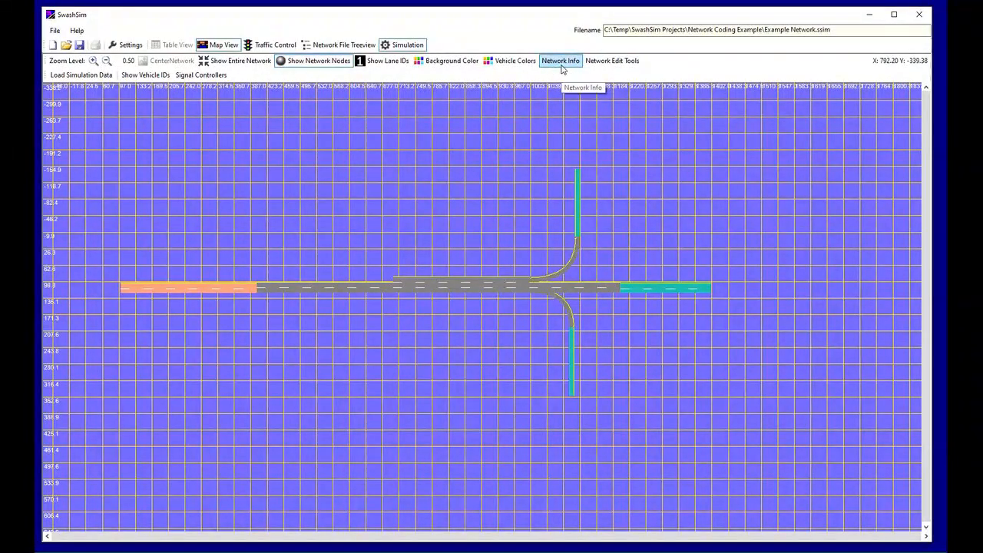
click(589, 62)
click(349, 90)
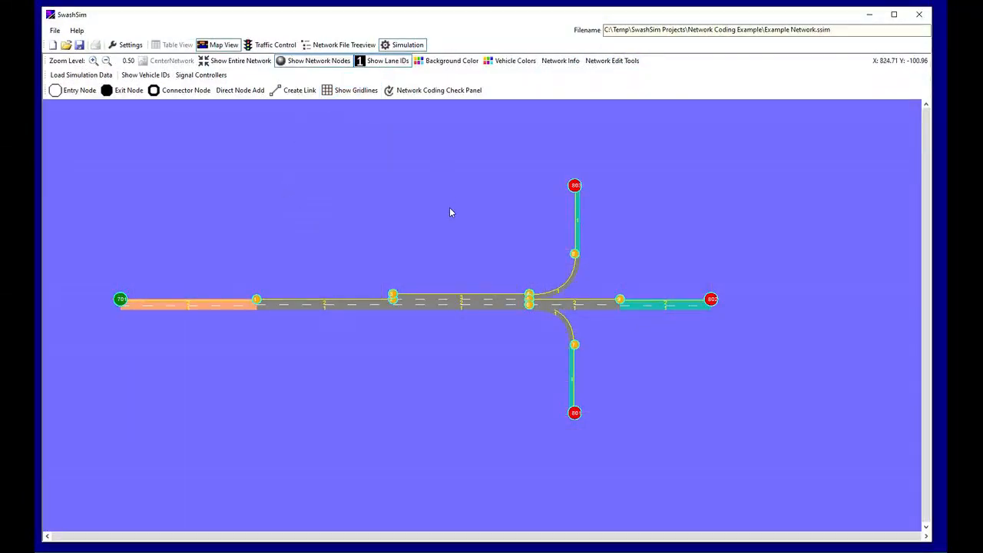
scroll(451, 213, up, 2)
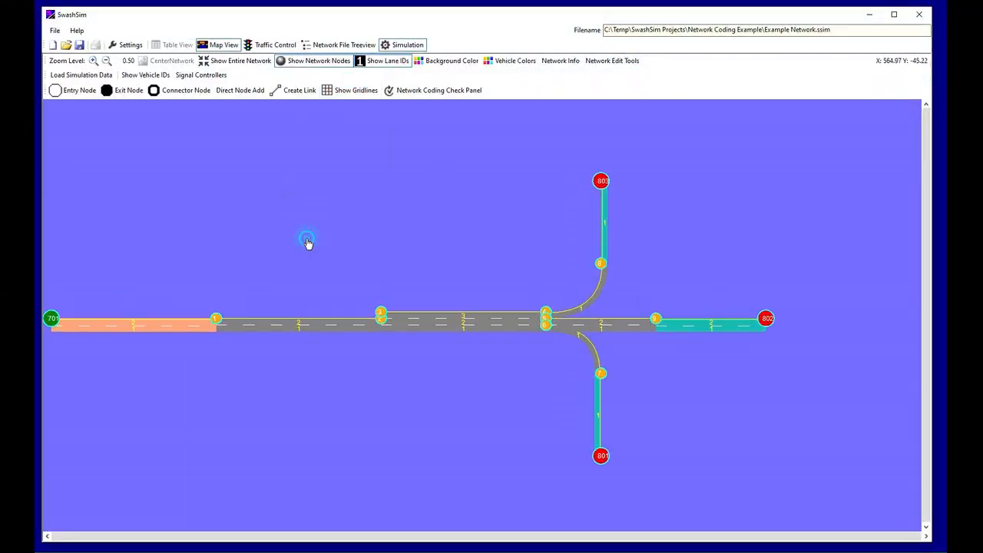
drag(307, 241, 354, 248)
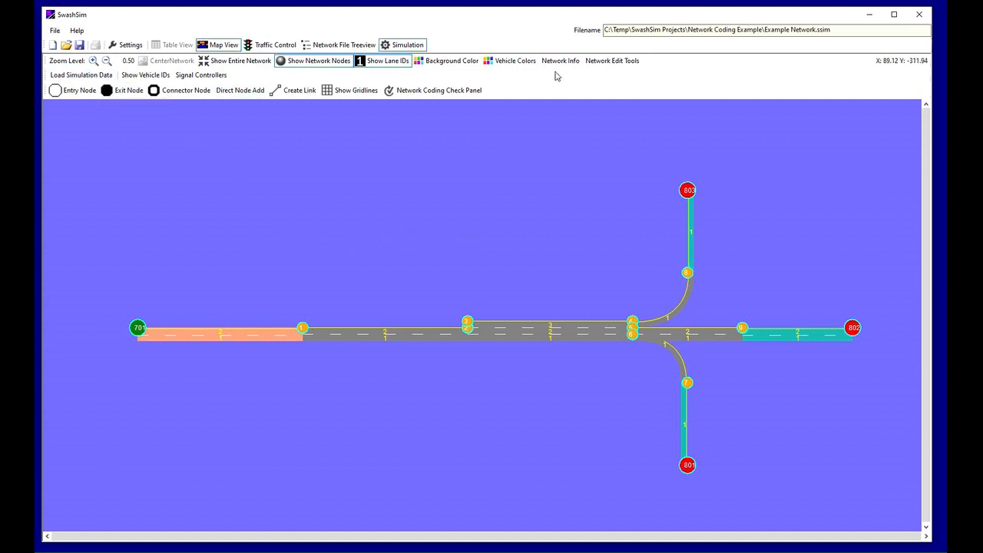
click(614, 62)
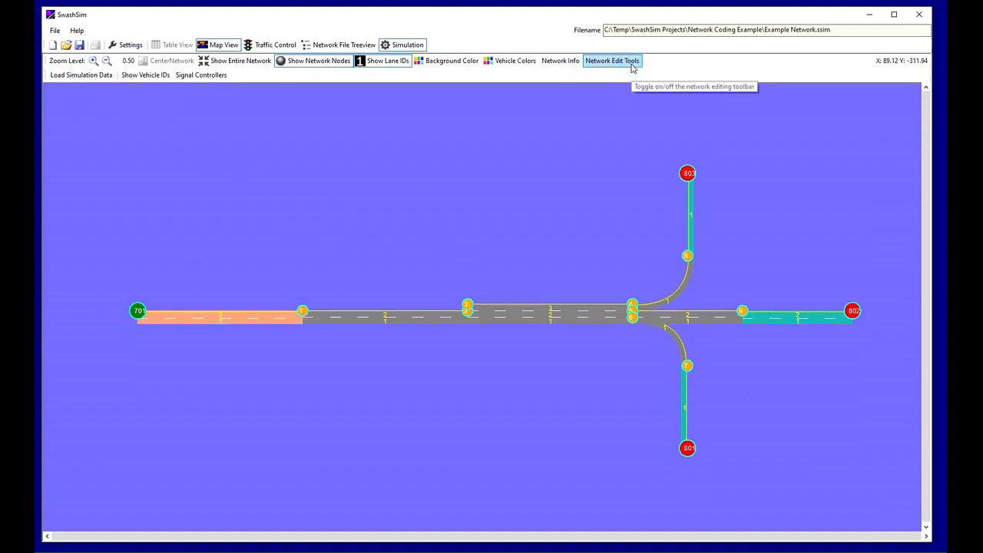
Load the simulation data and play the vehicle animation with the network nodes and lane IDs hidden
click(90, 75)
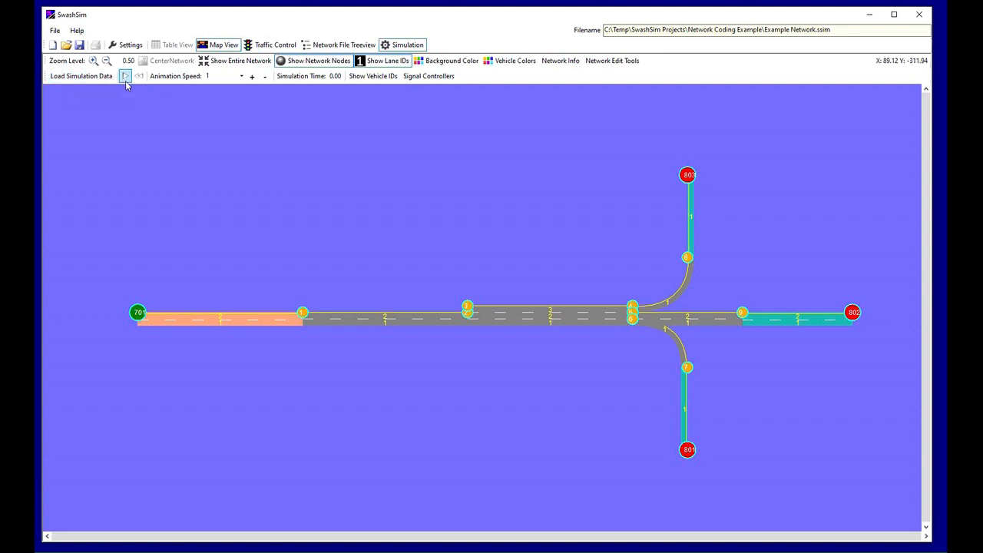
click(125, 79)
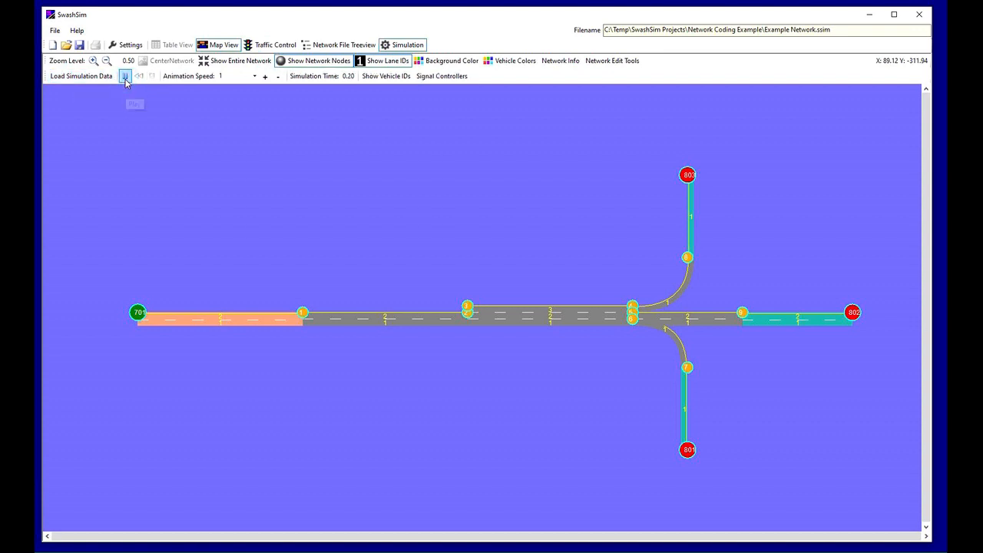
click(337, 66)
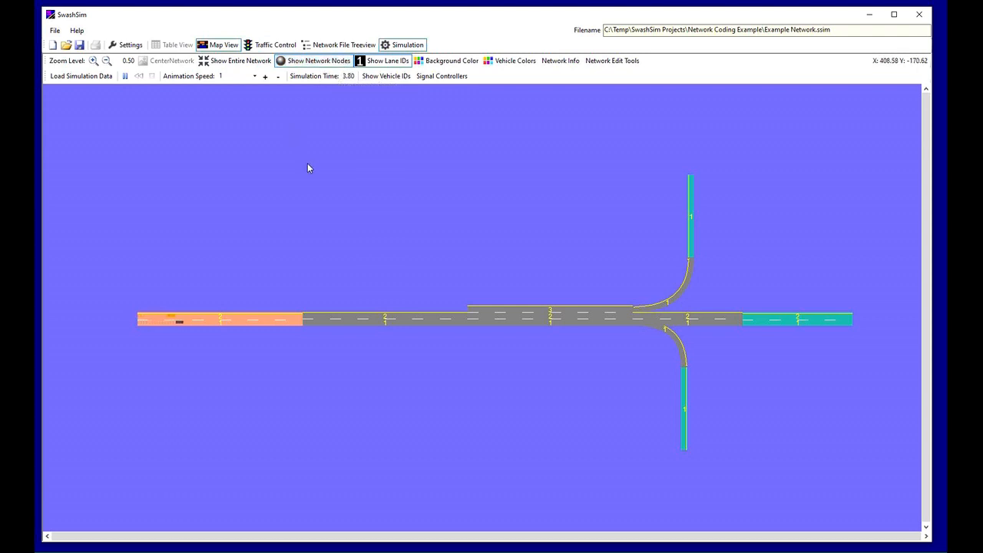
click(382, 61)
scroll(500, 197, up, 1)
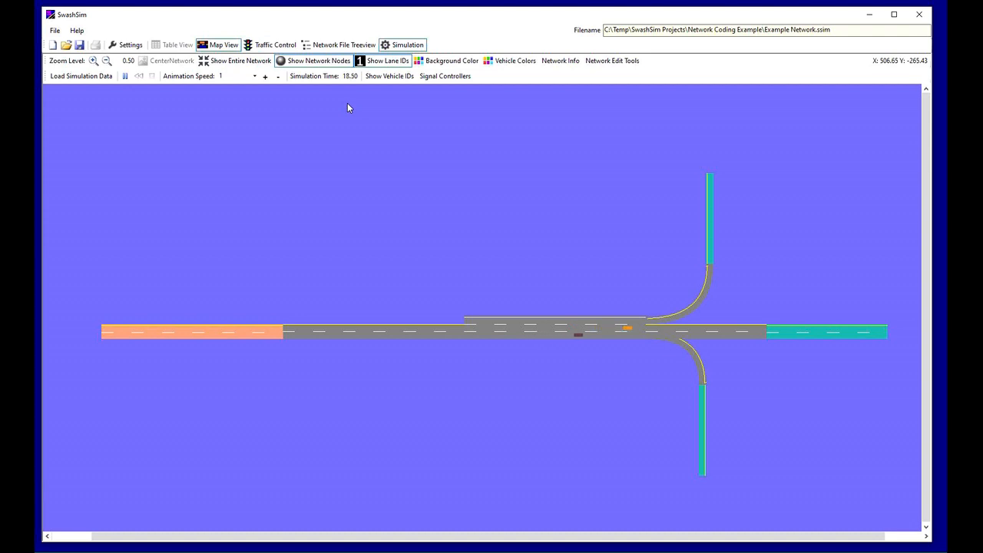
Raise the animation speed step by step to 4, and lower it back to 1
click(265, 76)
click(265, 76)
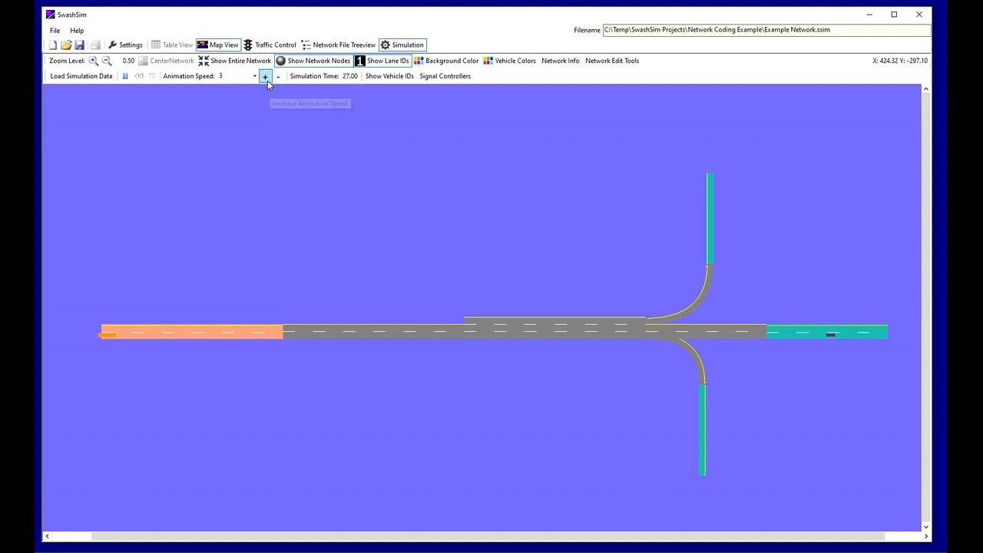
click(265, 77)
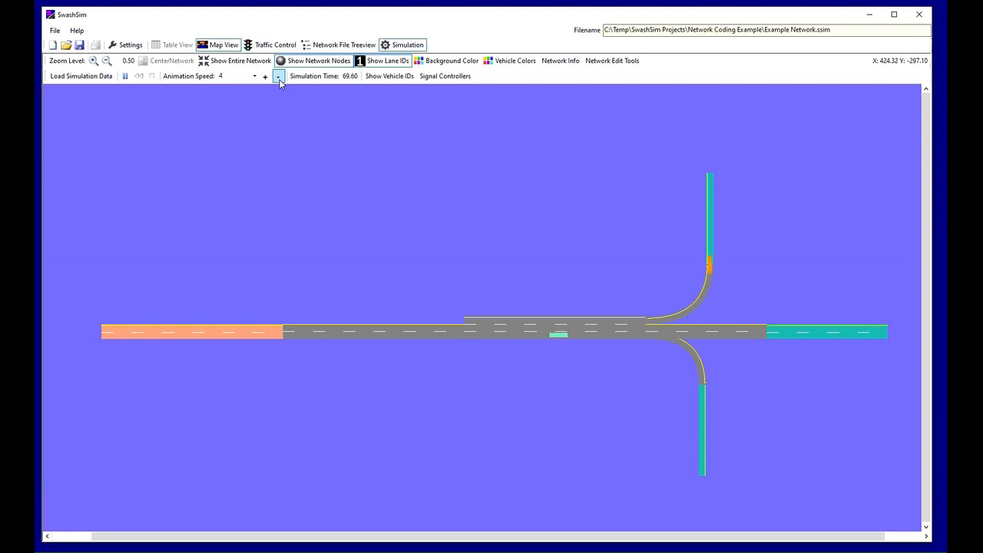
click(279, 77)
click(279, 77)
click(278, 77)
Pause the animation to look over the available animation speeds, and resume playback at speed 1
click(126, 80)
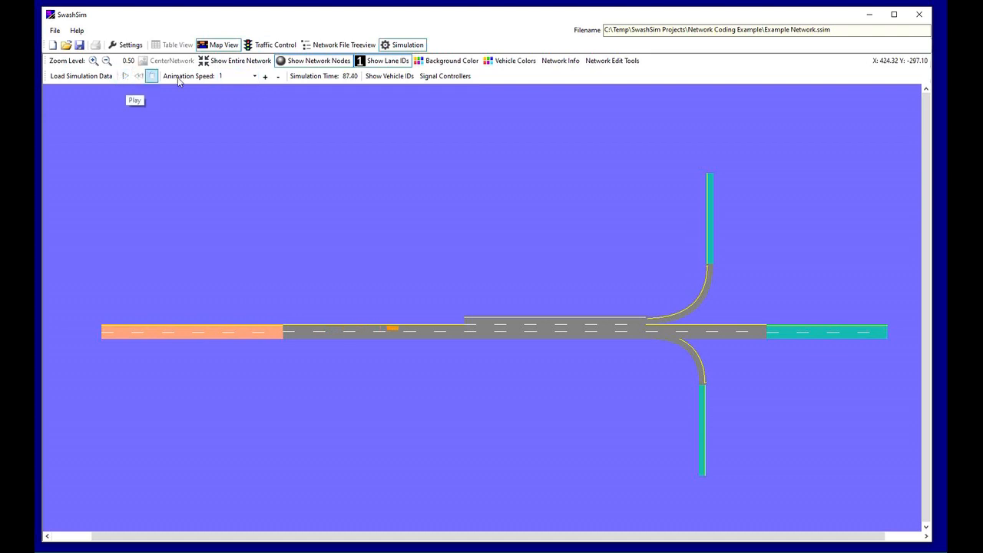
click(254, 77)
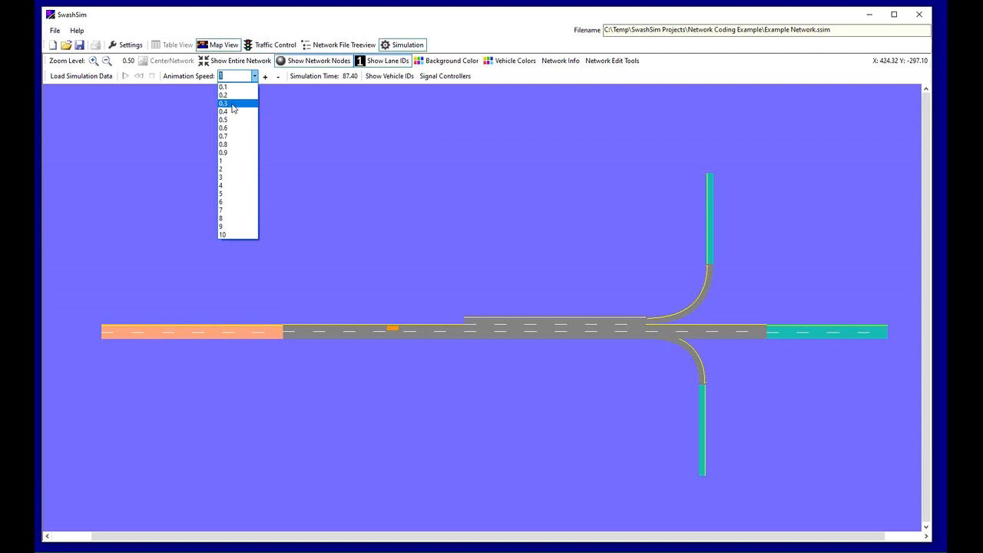
click(255, 76)
click(127, 79)
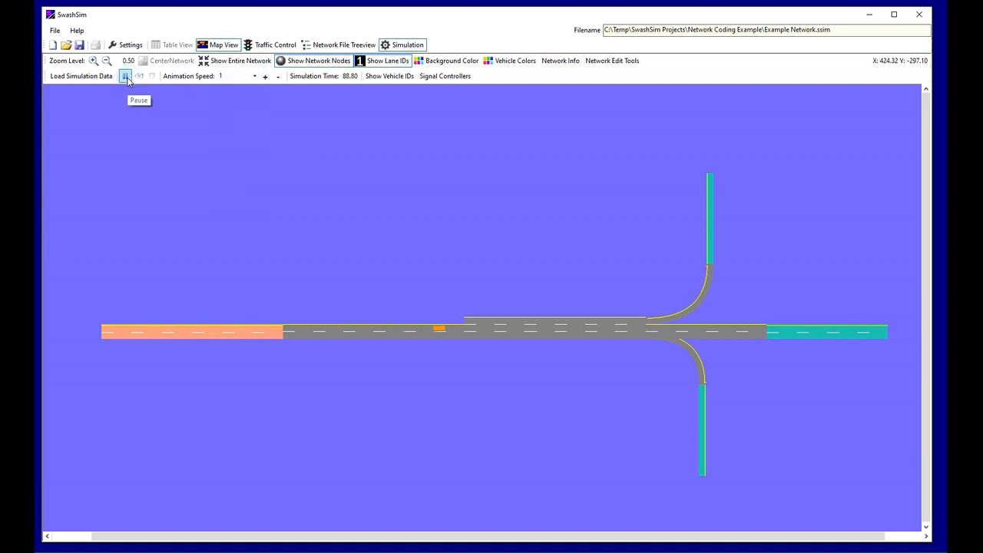
Pause the animation, go to simulation time 300, and resume playback from there
click(126, 77)
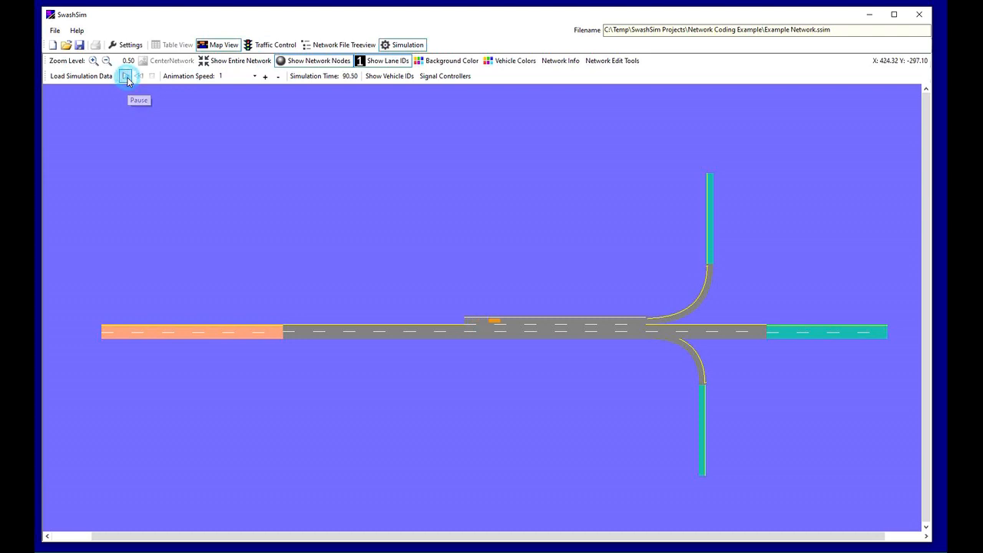
click(351, 77)
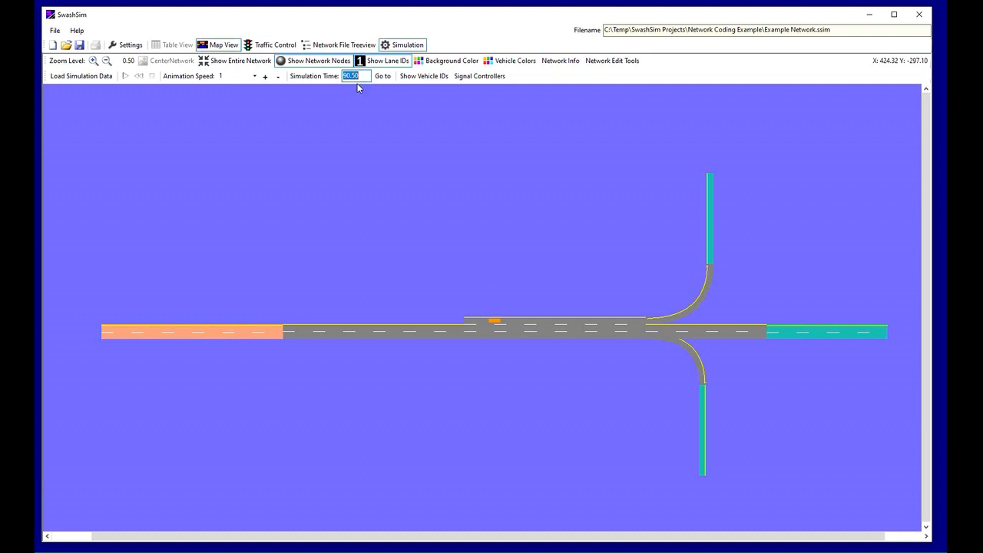
text(300)
key(Return)
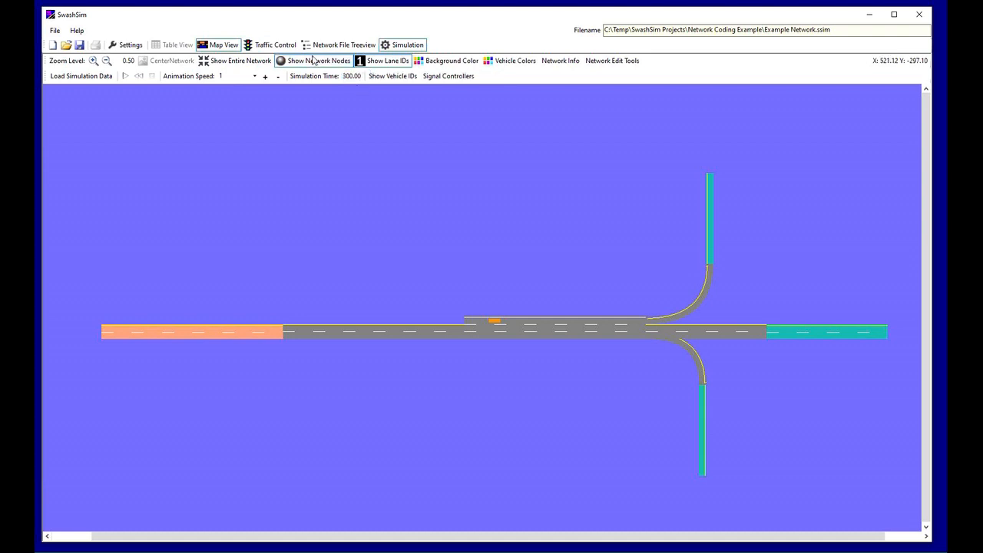
click(125, 79)
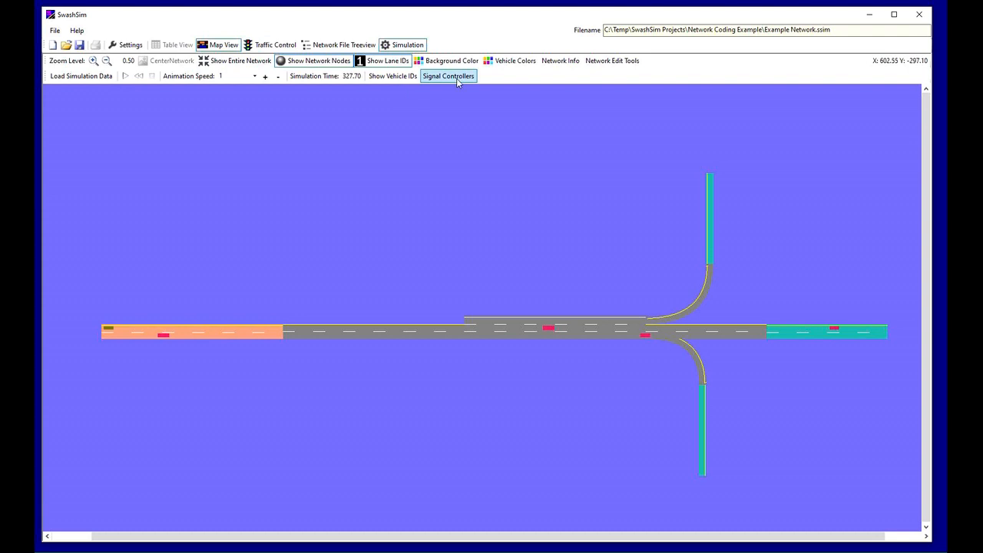
Review the vehicle color options for each fleet type, and dismiss the settings without applying anything
click(510, 61)
drag(87, 20, 390, 116)
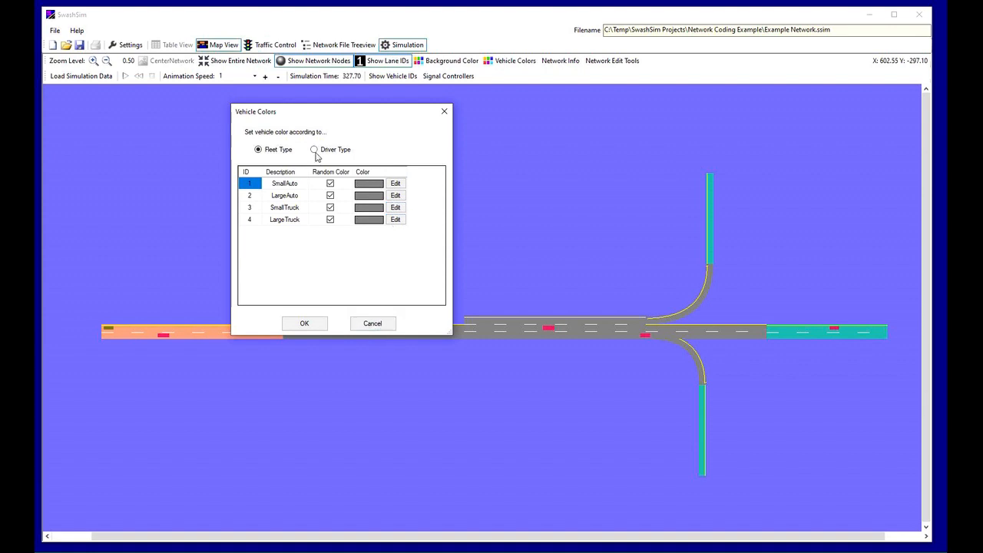
click(373, 324)
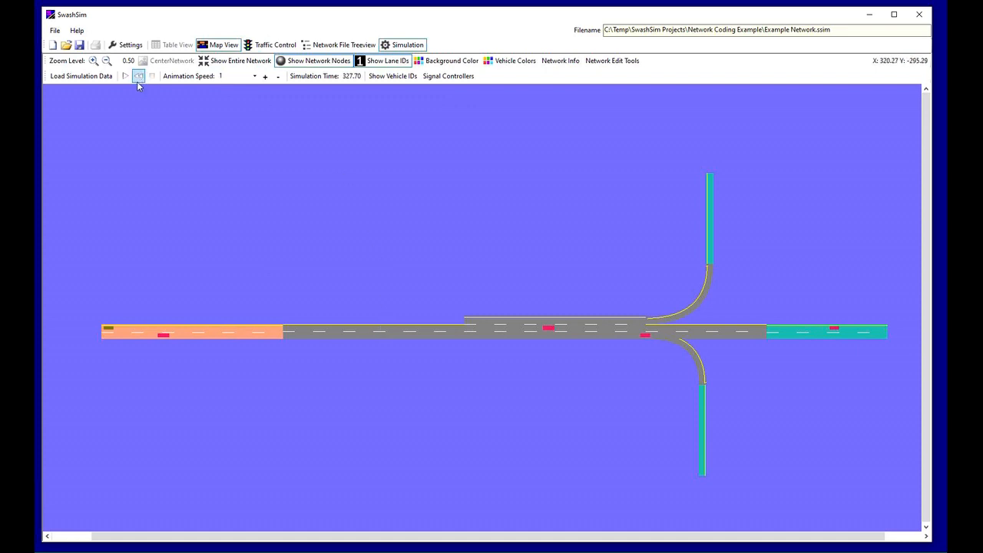
Inspect the properties of the red vehicle in the middle road segment while the animation plays, and close its properties
double_click(550, 332)
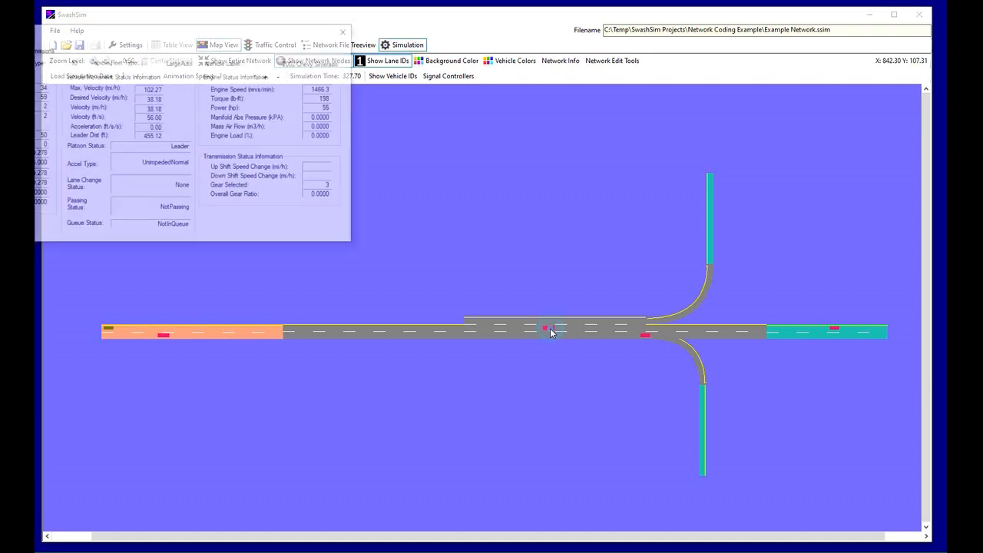
drag(289, 37, 450, 105)
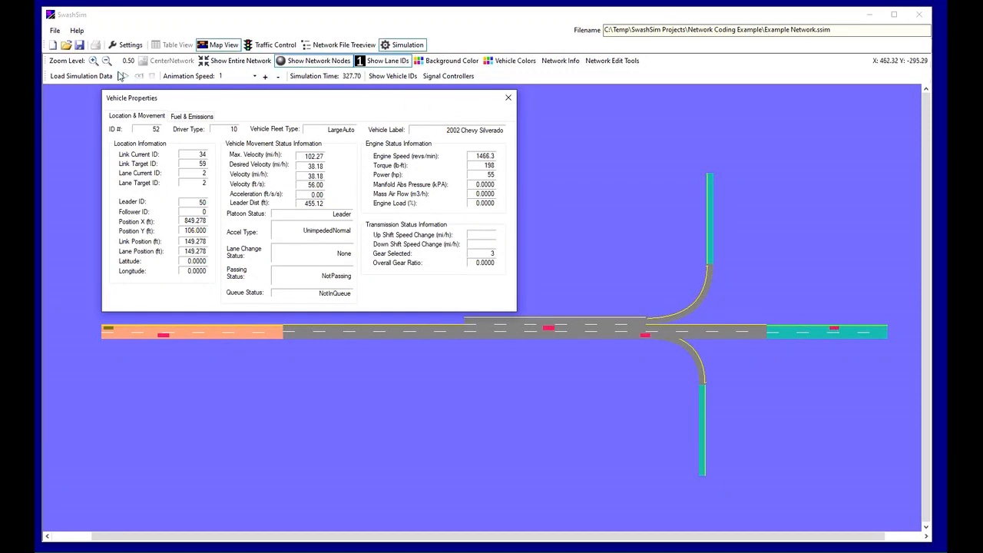
click(124, 77)
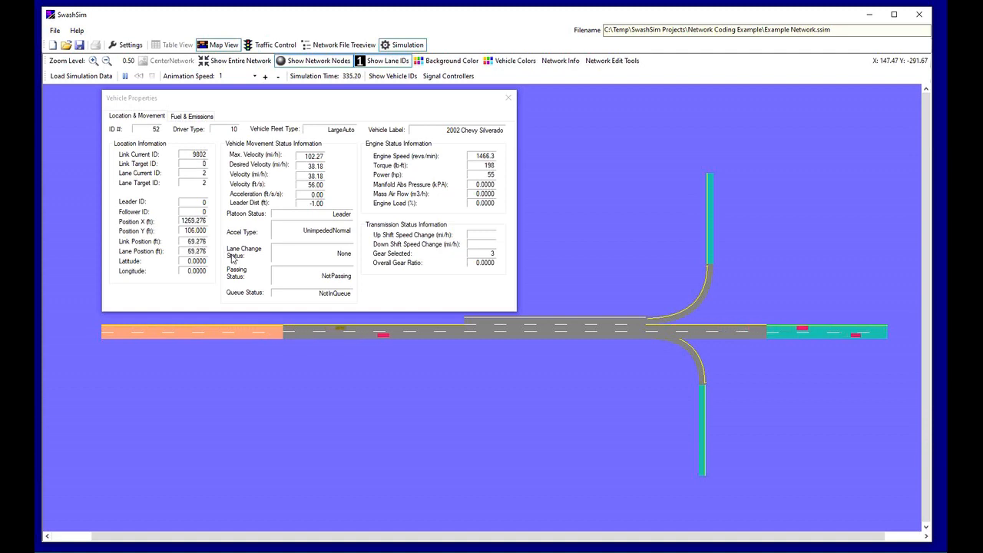
click(506, 99)
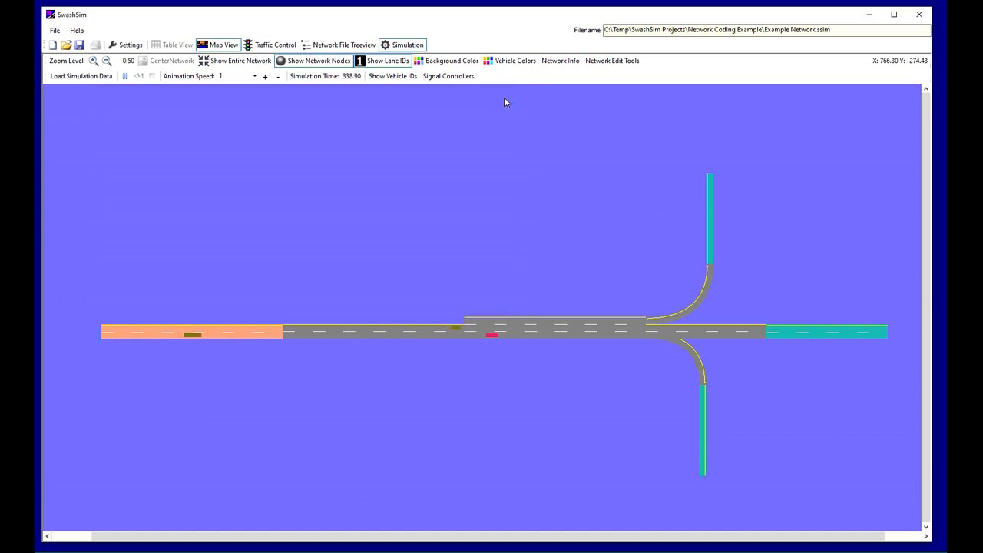